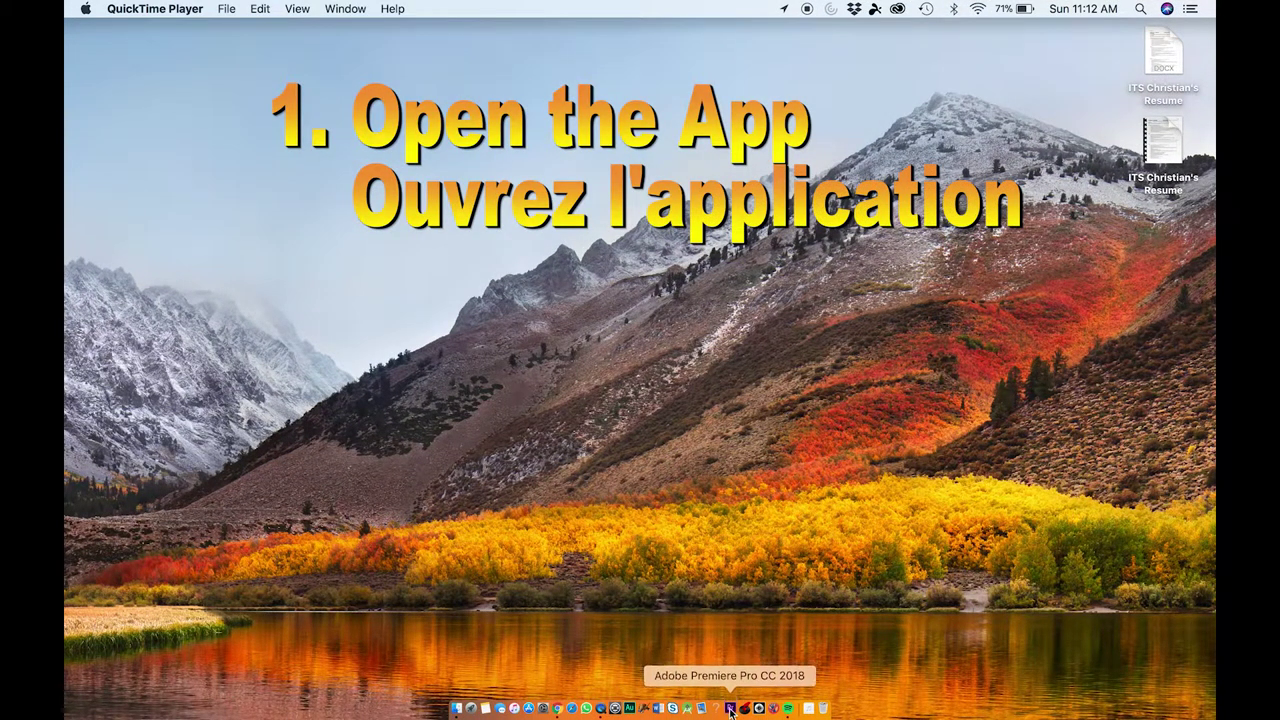
Launch Premiere Pro CC from the Dock and wait for its Start screen of recent projects.
{"action": "left_click", "coordinate": [731, 709]}
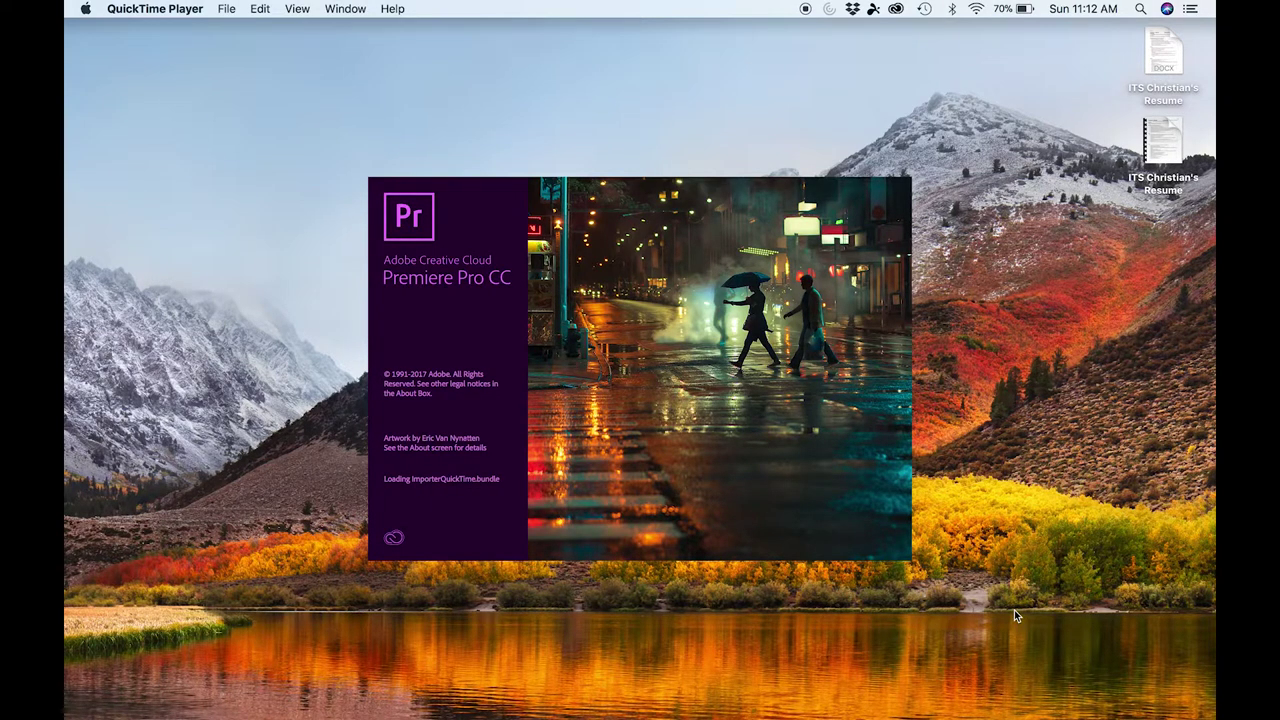
{"action": "left_click", "coordinate": [1018, 610]}
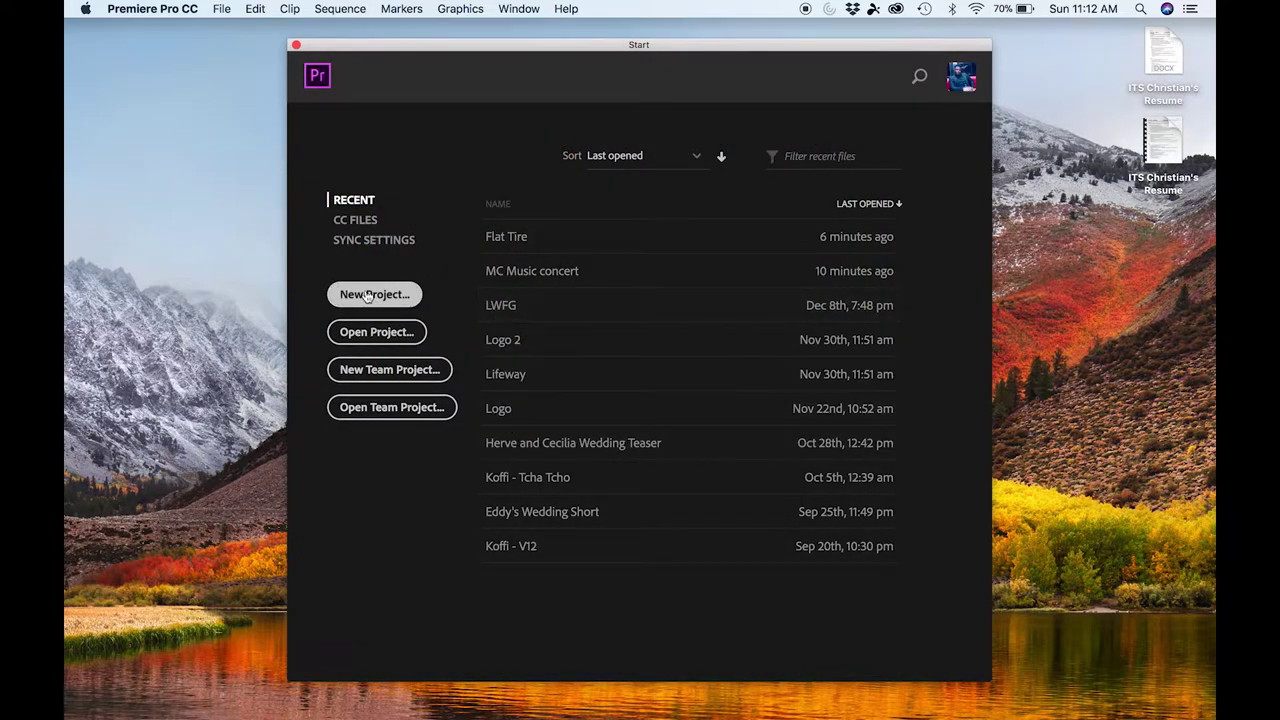
Create a new project named 'MC Music Concert', overwriting the existing project file.
{"action": "left_click", "coordinate": [366, 295]}
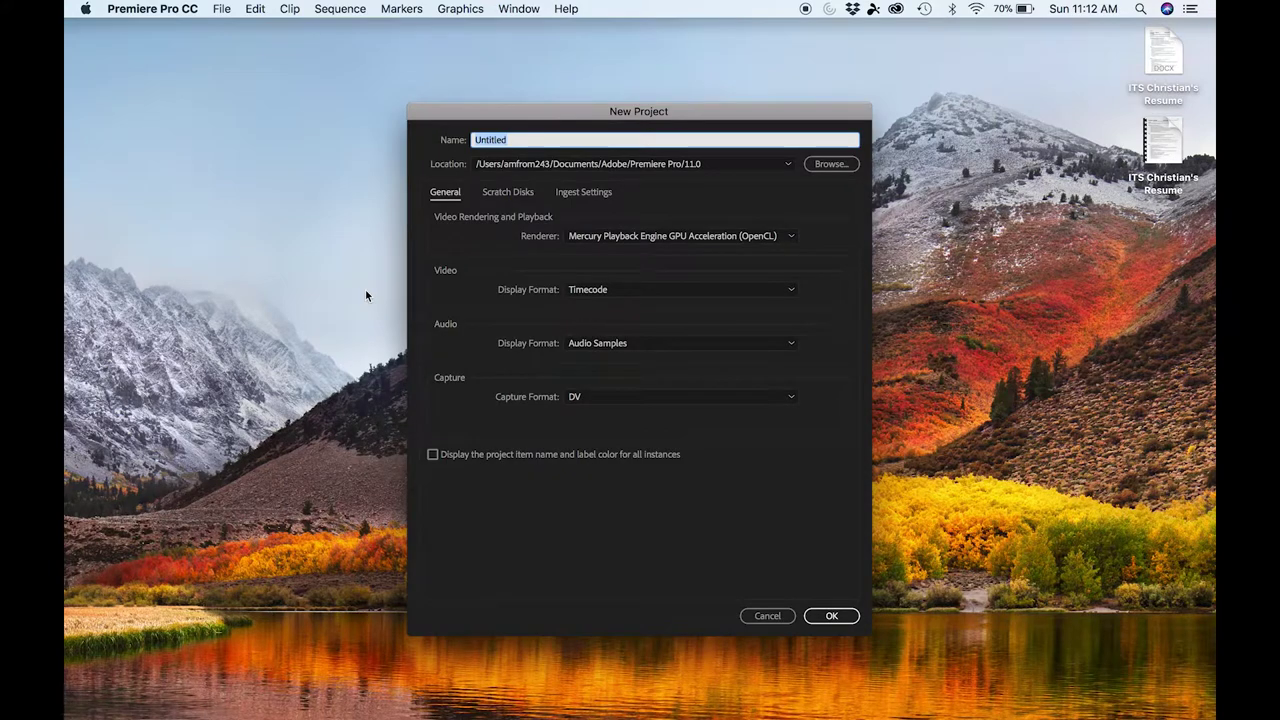
{"action": "type", "text": "MC"}
{"action": "type", "text": " Music Co"}
{"action": "type", "text": "nc"}
{"action": "type", "text": "ert"}
{"action": "left_click", "coordinate": [847, 617]}
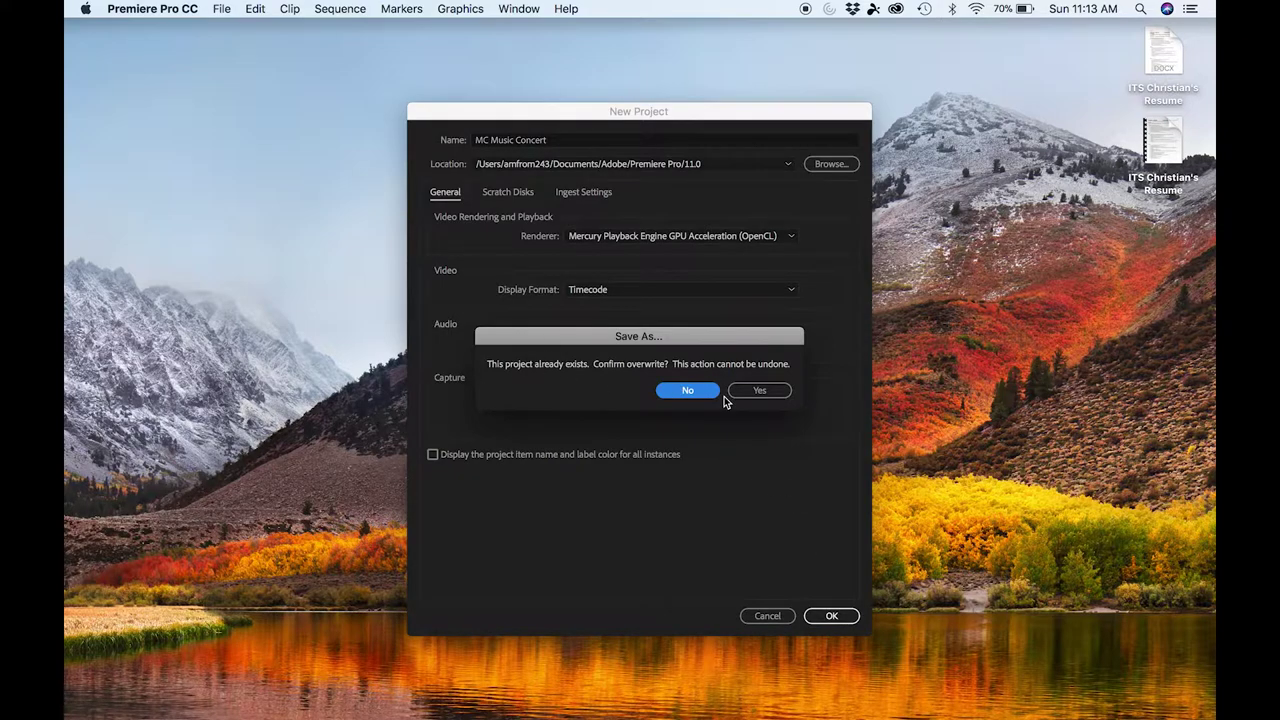
{"action": "left_click", "coordinate": [757, 392]}
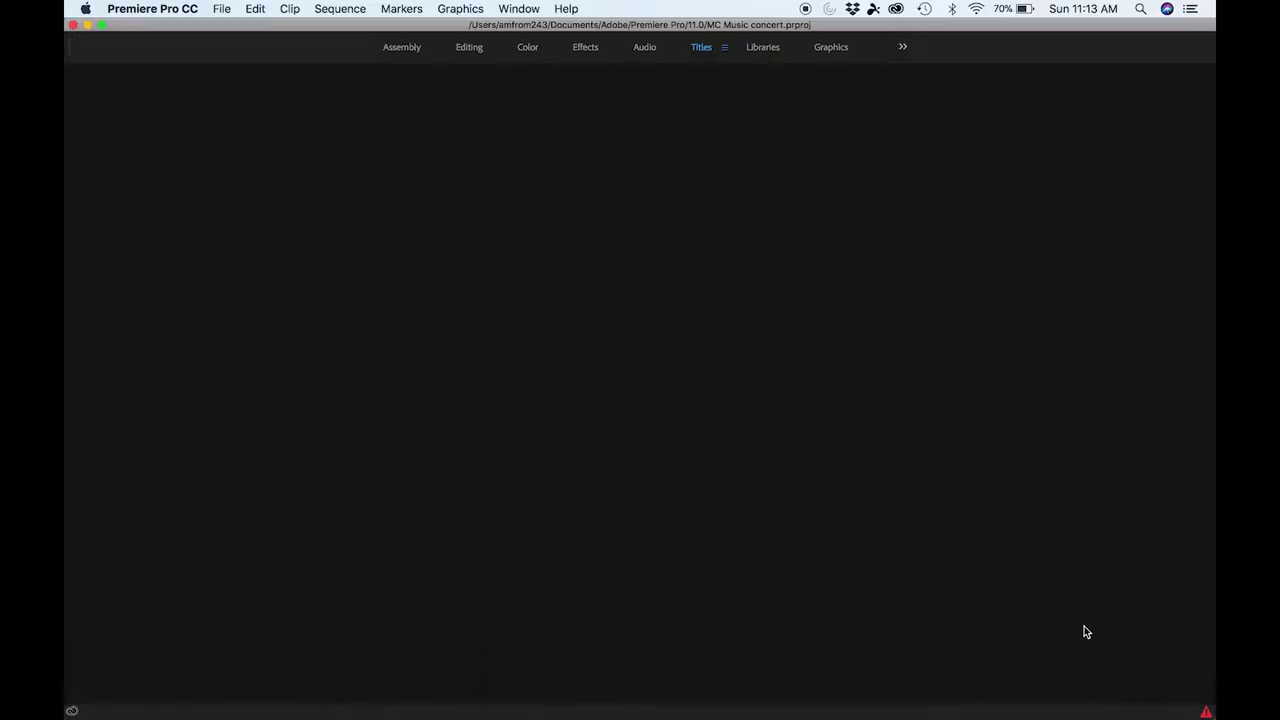
Clear the 'Unknown workspace' warning from the Events log with Clear All and close the log.
{"action": "left_click", "coordinate": [1206, 713]}
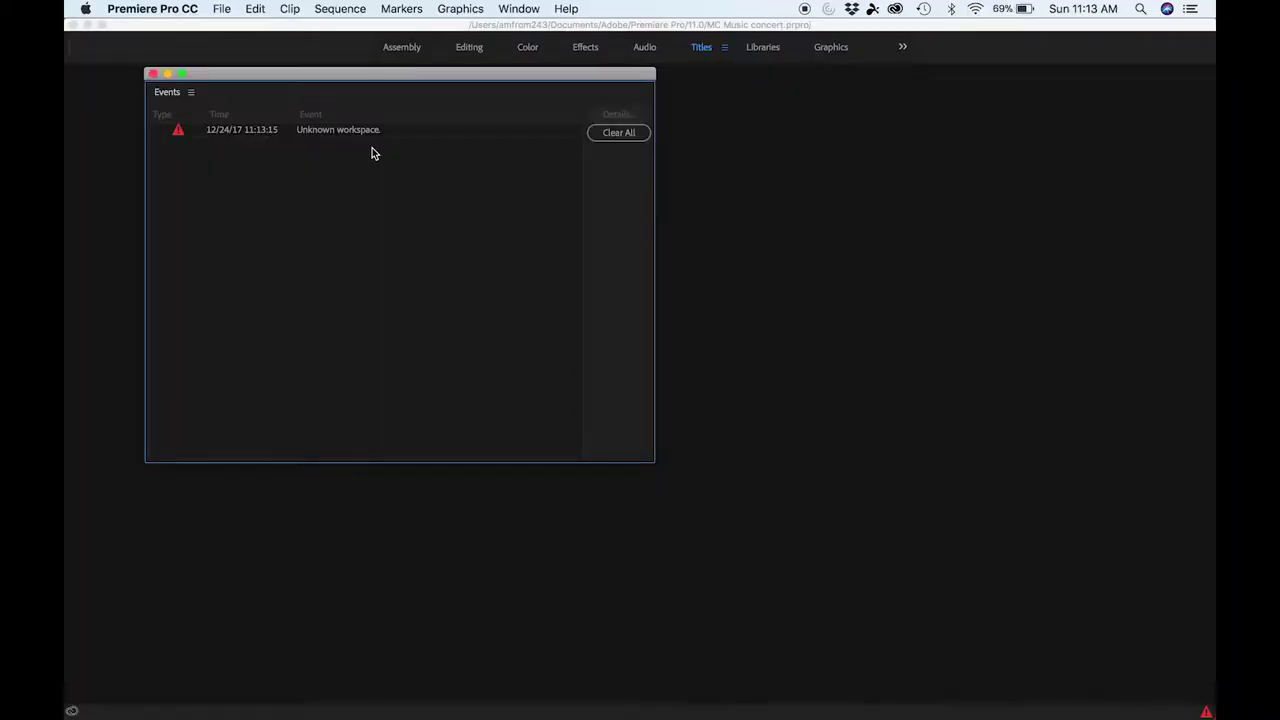
{"action": "left_click", "coordinate": [629, 136]}
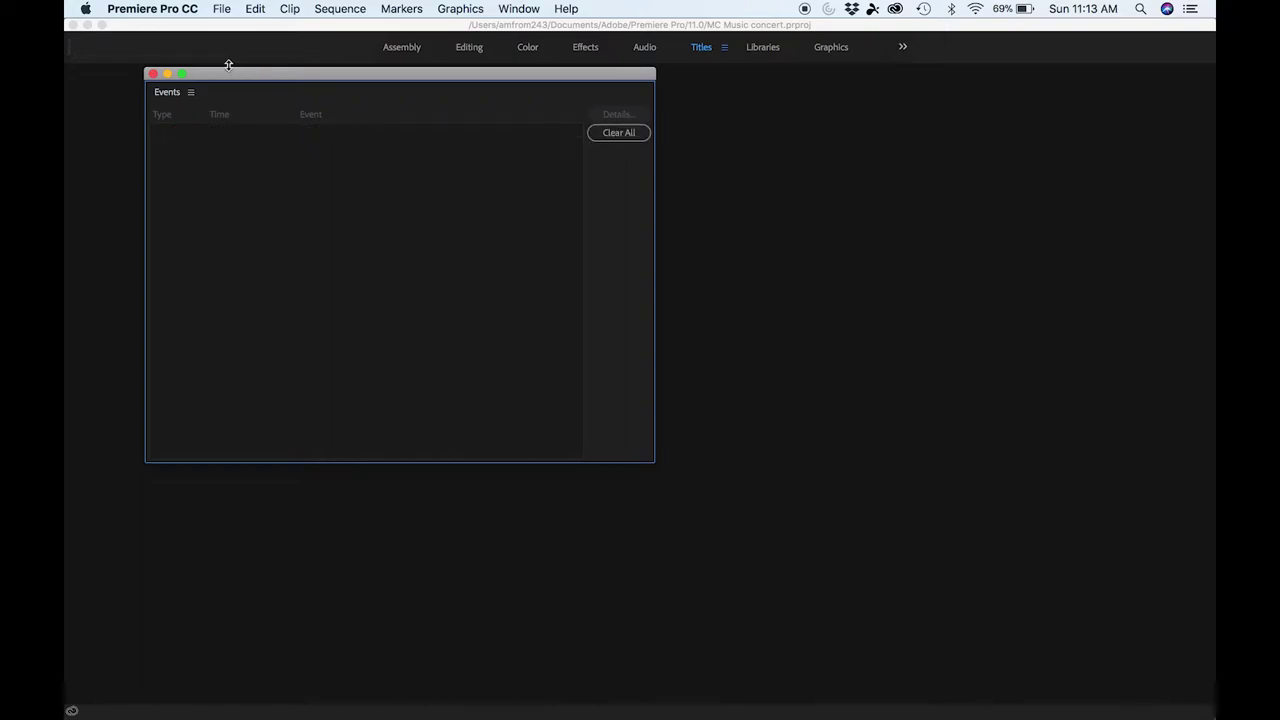
{"action": "left_click", "coordinate": [152, 74]}
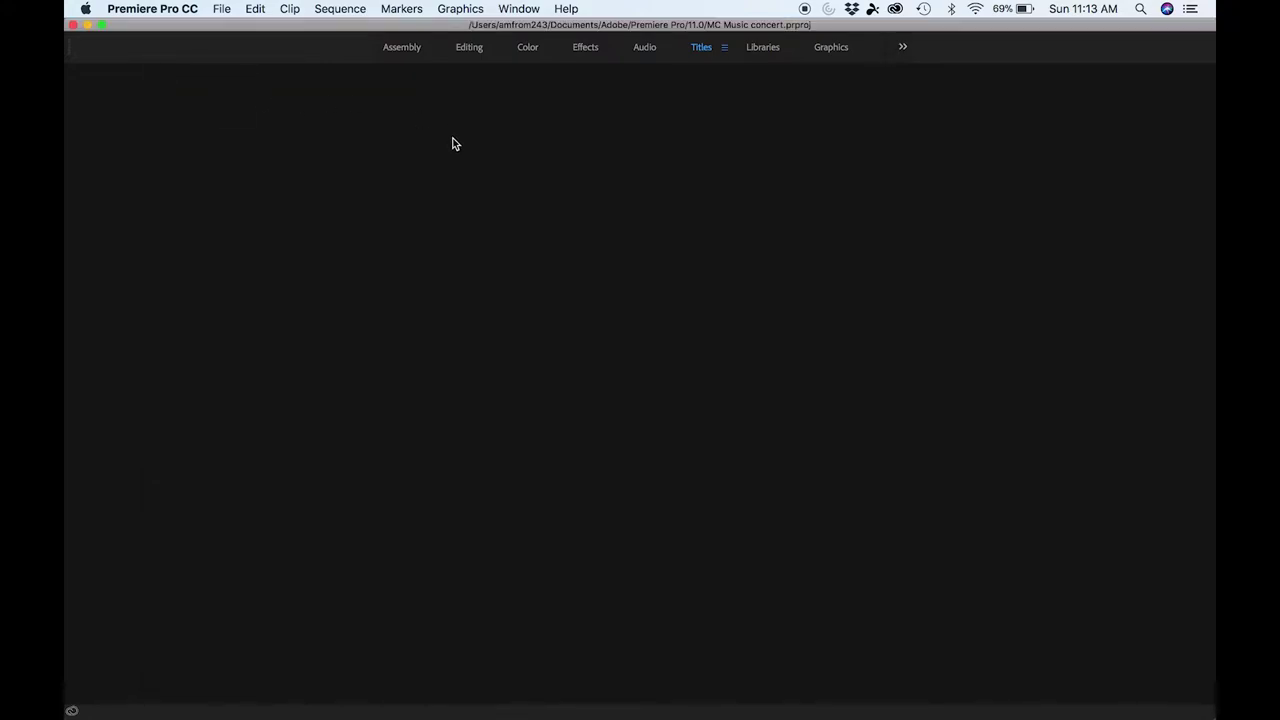
Apply the All Panels workspace from Window > Workspaces.
{"action": "left_click", "coordinate": [519, 10]}
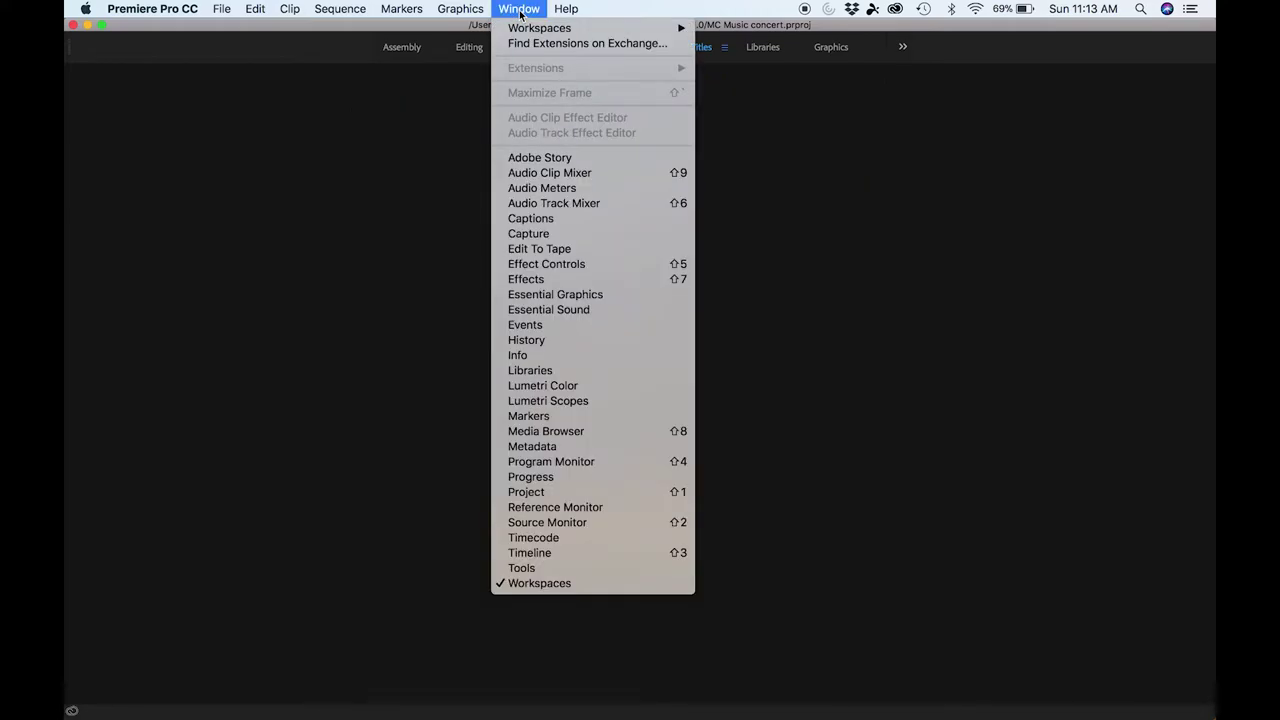
{"action": "mouse_move", "coordinate": [600, 30]}
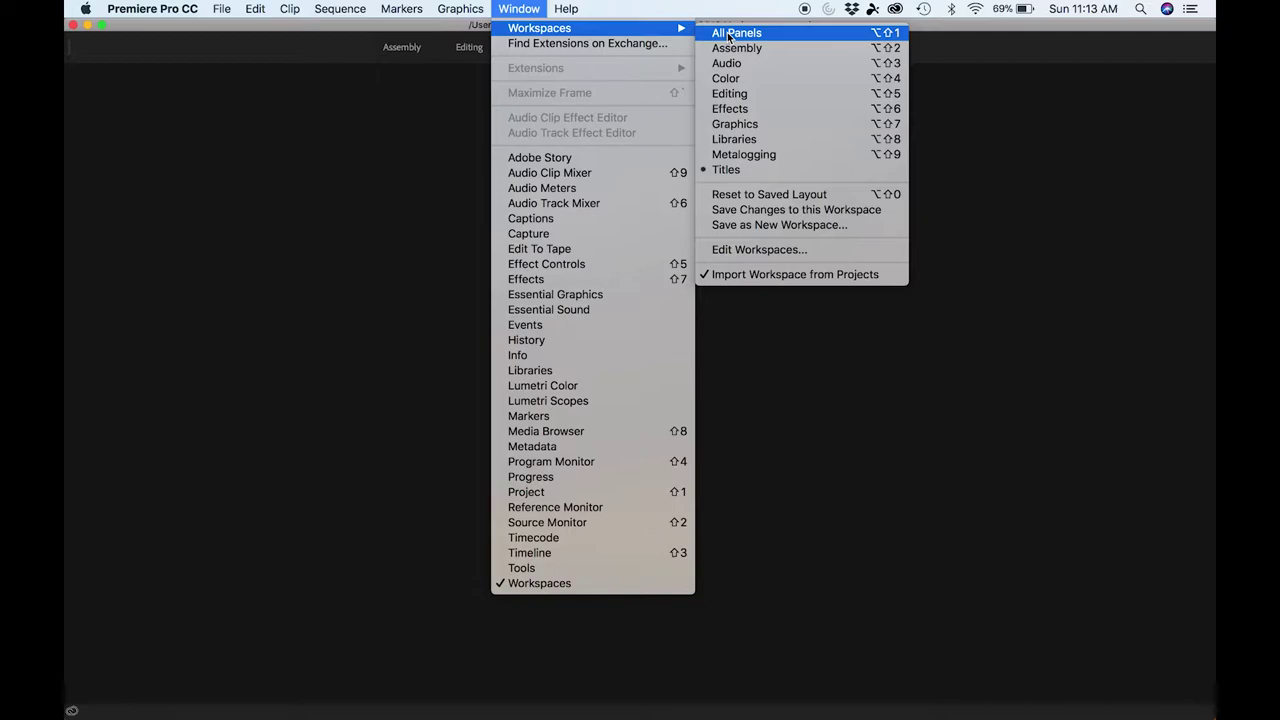
{"action": "left_click", "coordinate": [742, 35]}
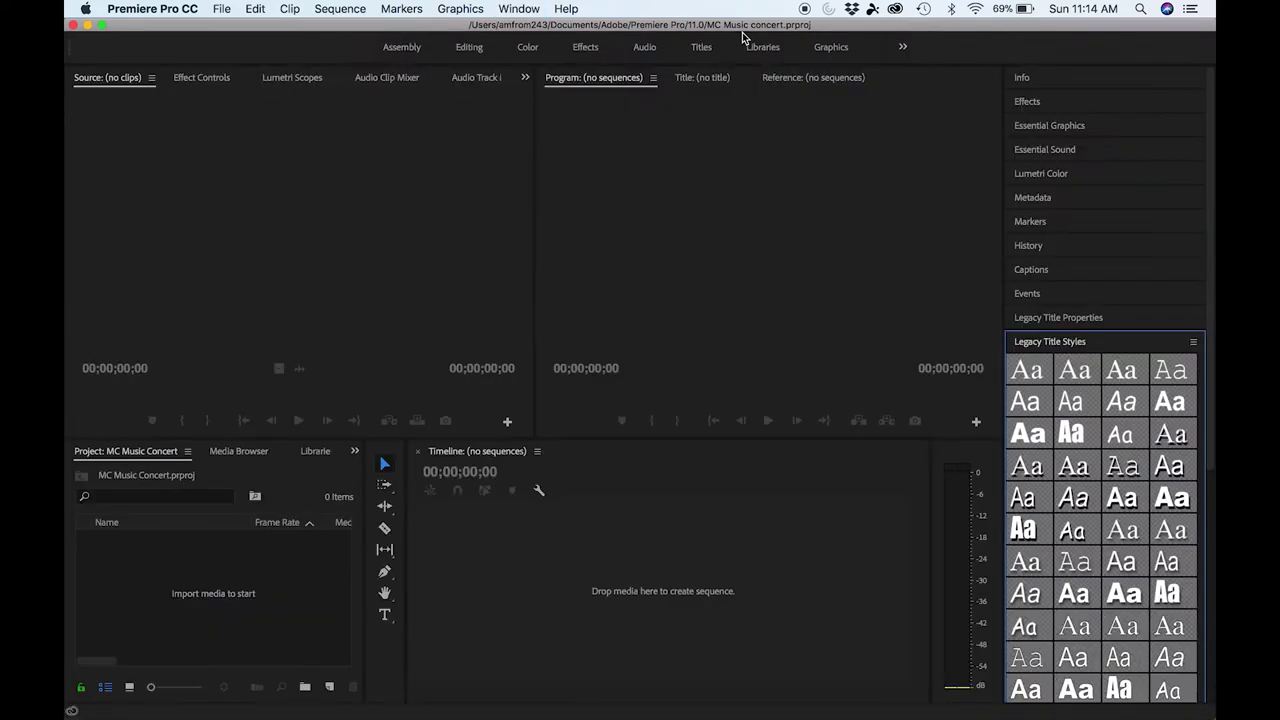
Save the current layout as the workspace 'Untitled Workspace', replacing the existing one.
{"action": "left_click", "coordinate": [523, 12]}
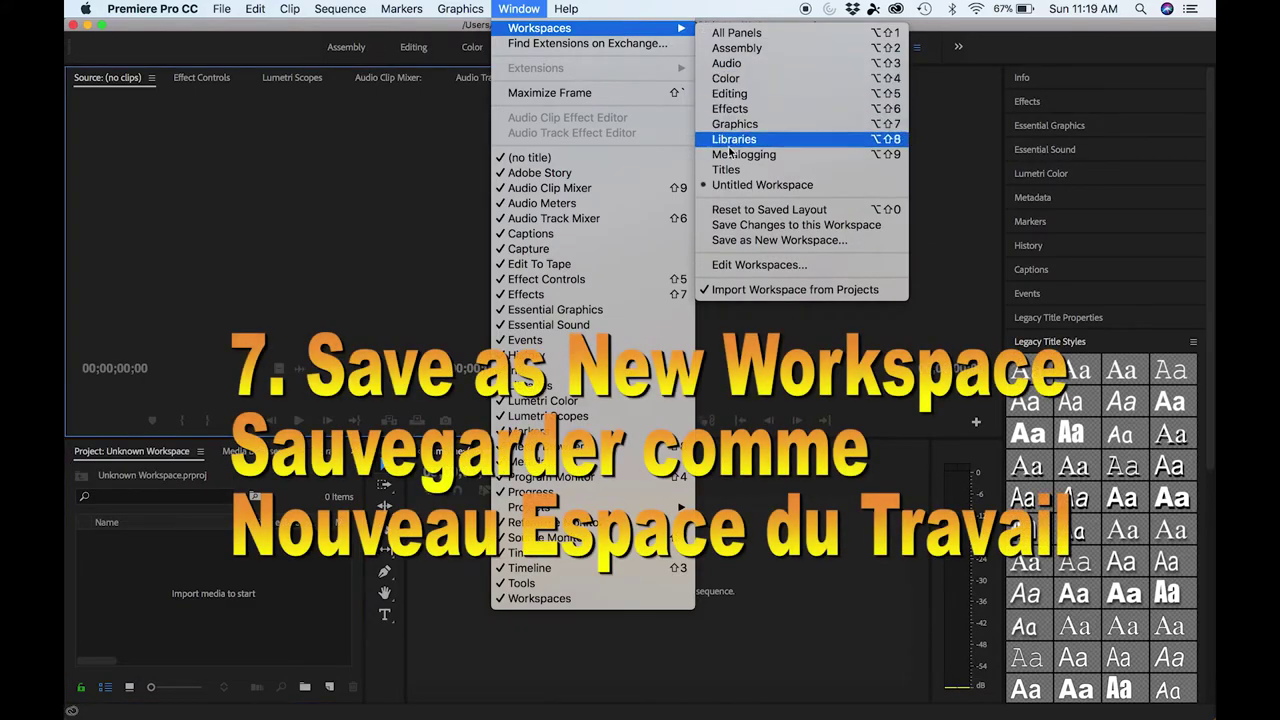
{"action": "left_click", "coordinate": [752, 240]}
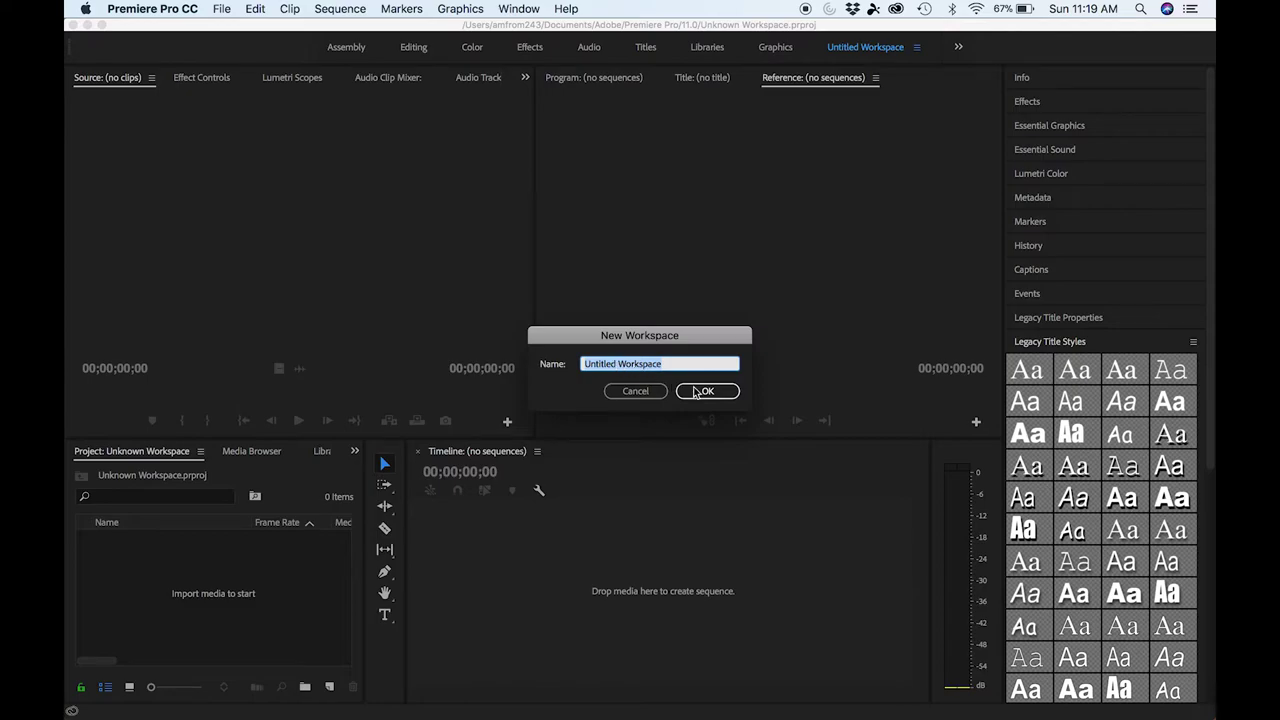
{"action": "left_click", "coordinate": [729, 393]}
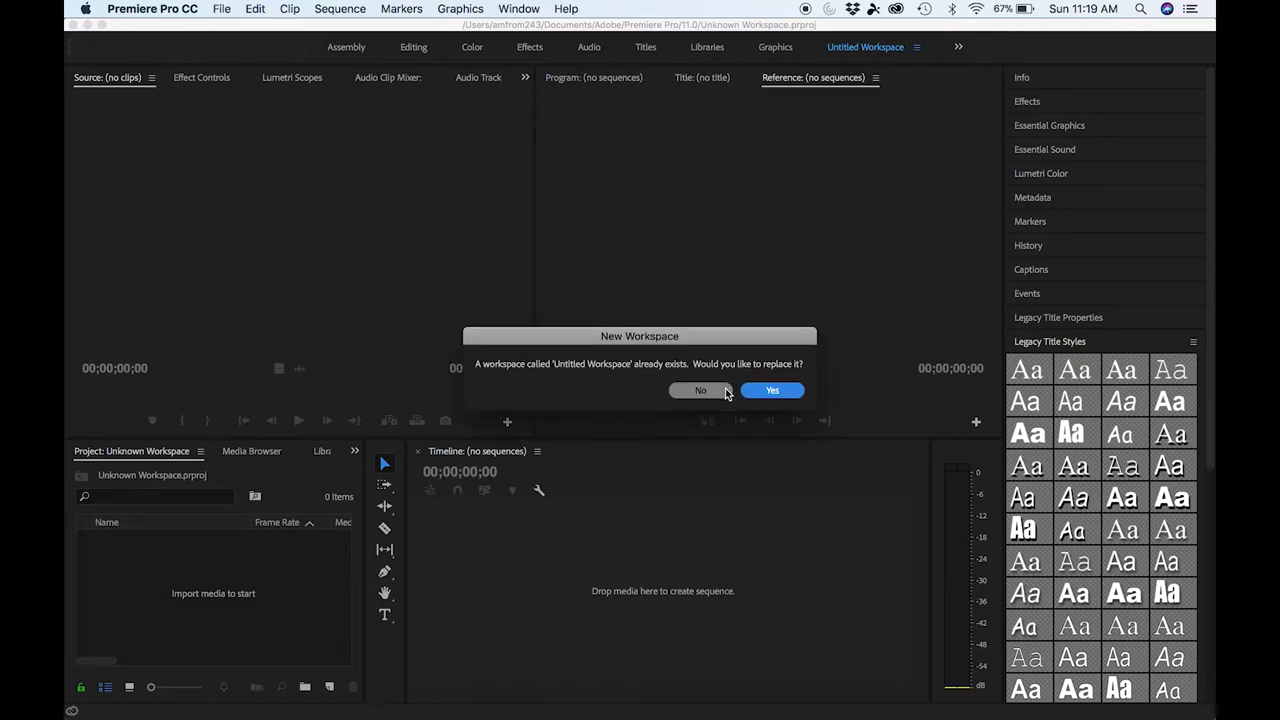
{"action": "left_click", "coordinate": [771, 392]}
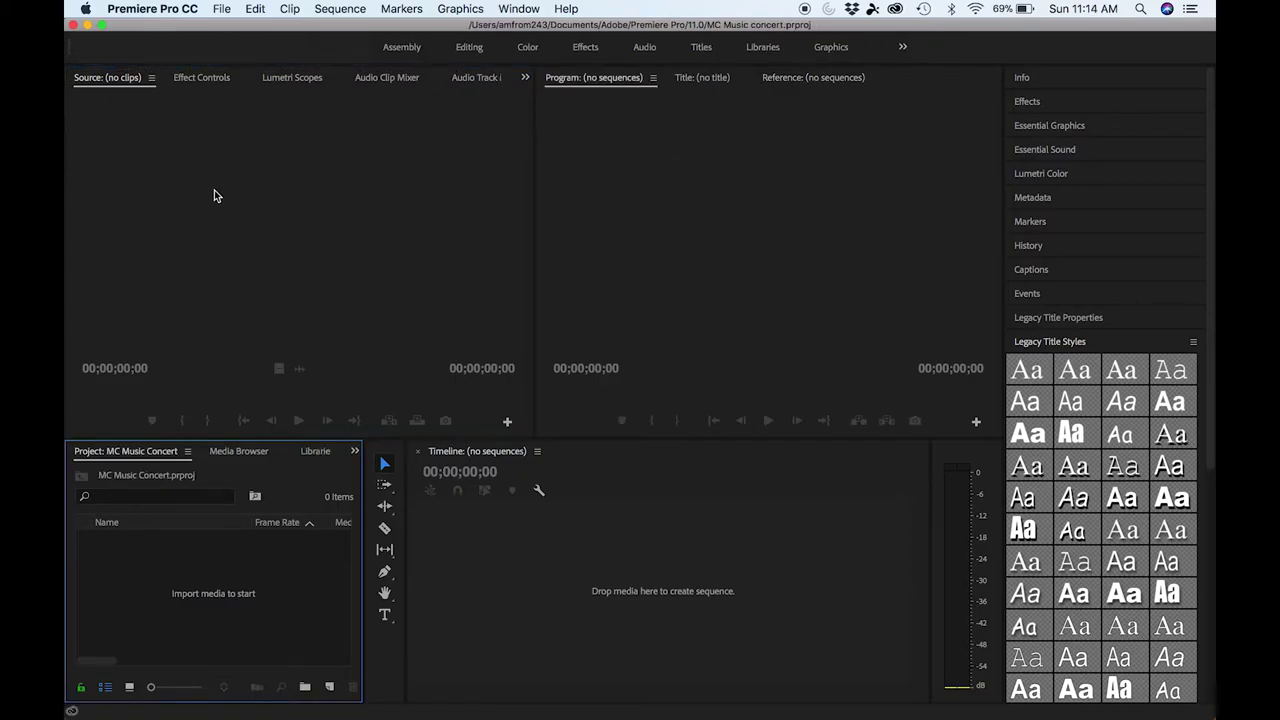
Open the Import dialog and browse the Downloads folder to locate the concert video.
{"action": "double_click", "coordinate": [193, 594]}
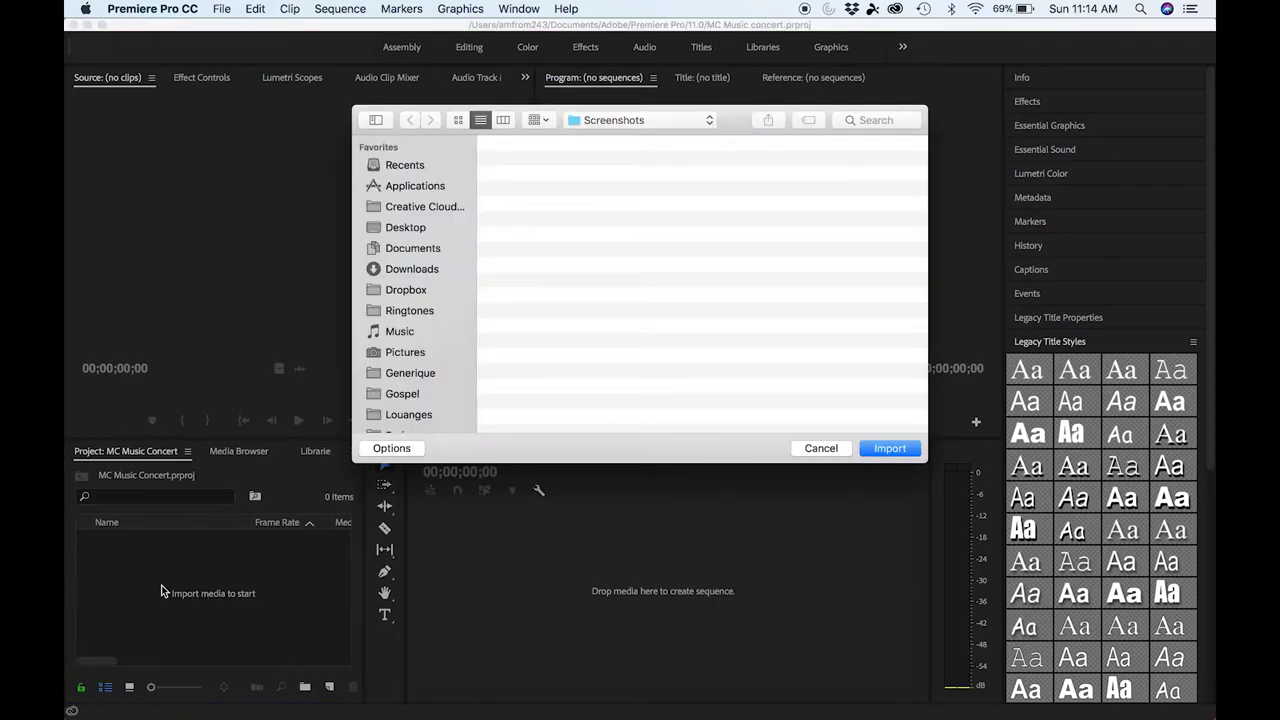
{"action": "left_click", "coordinate": [418, 272]}
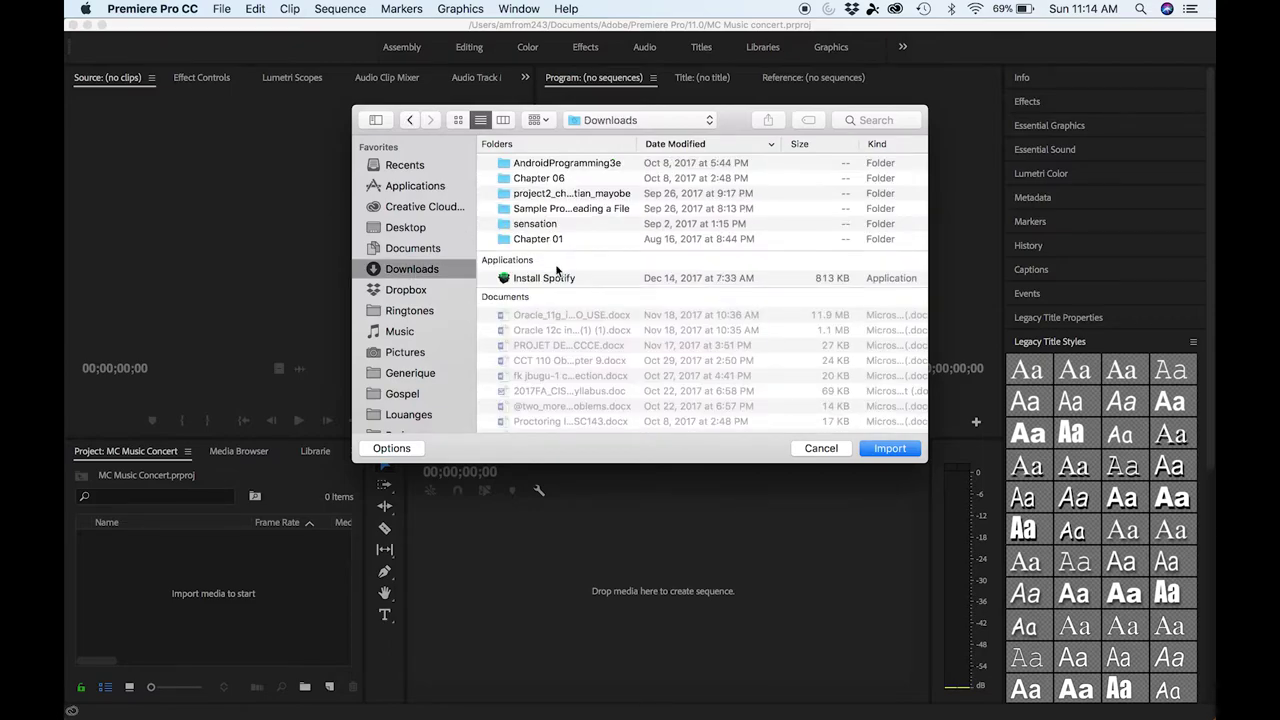
{"action": "scroll", "coordinate": [576, 249], "scroll_direction": "down", "scroll_amount": 10}
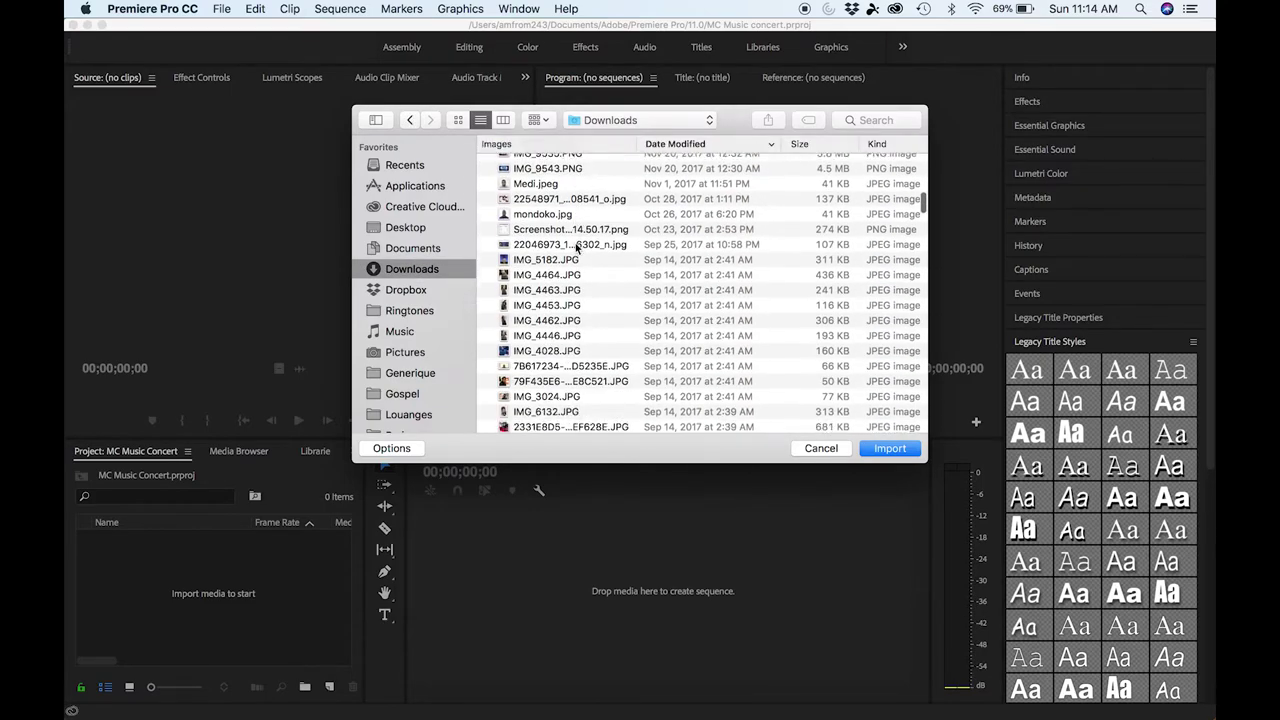
{"action": "scroll", "coordinate": [576, 249], "scroll_direction": "up", "scroll_amount": 2}
{"action": "scroll", "coordinate": [576, 249], "scroll_direction": "down", "scroll_amount": 3}
{"action": "scroll", "coordinate": [576, 249], "scroll_direction": "down", "scroll_amount": 10}
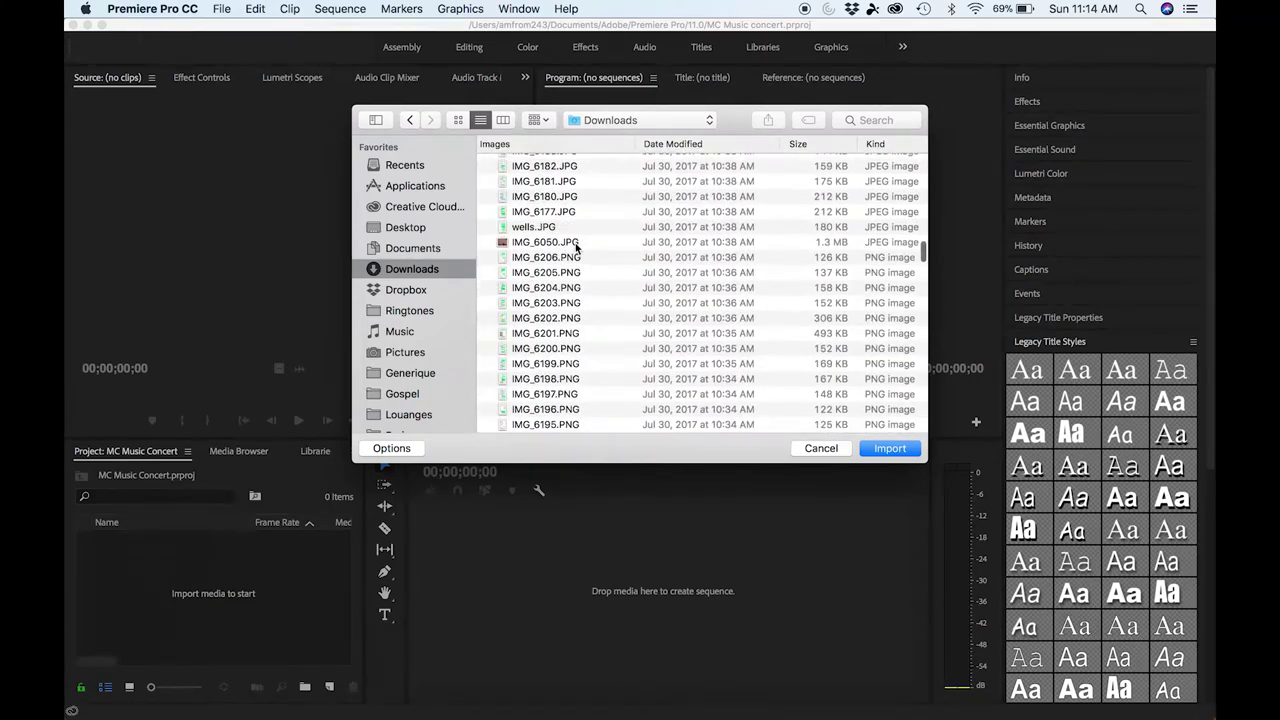
{"action": "scroll", "coordinate": [576, 249], "scroll_direction": "down", "scroll_amount": 5}
{"action": "scroll", "coordinate": [576, 249], "scroll_direction": "down", "scroll_amount": 5}
{"action": "scroll", "coordinate": [576, 249], "scroll_direction": "down", "scroll_amount": 5}
{"action": "scroll", "coordinate": [576, 249], "scroll_direction": "down", "scroll_amount": 5}
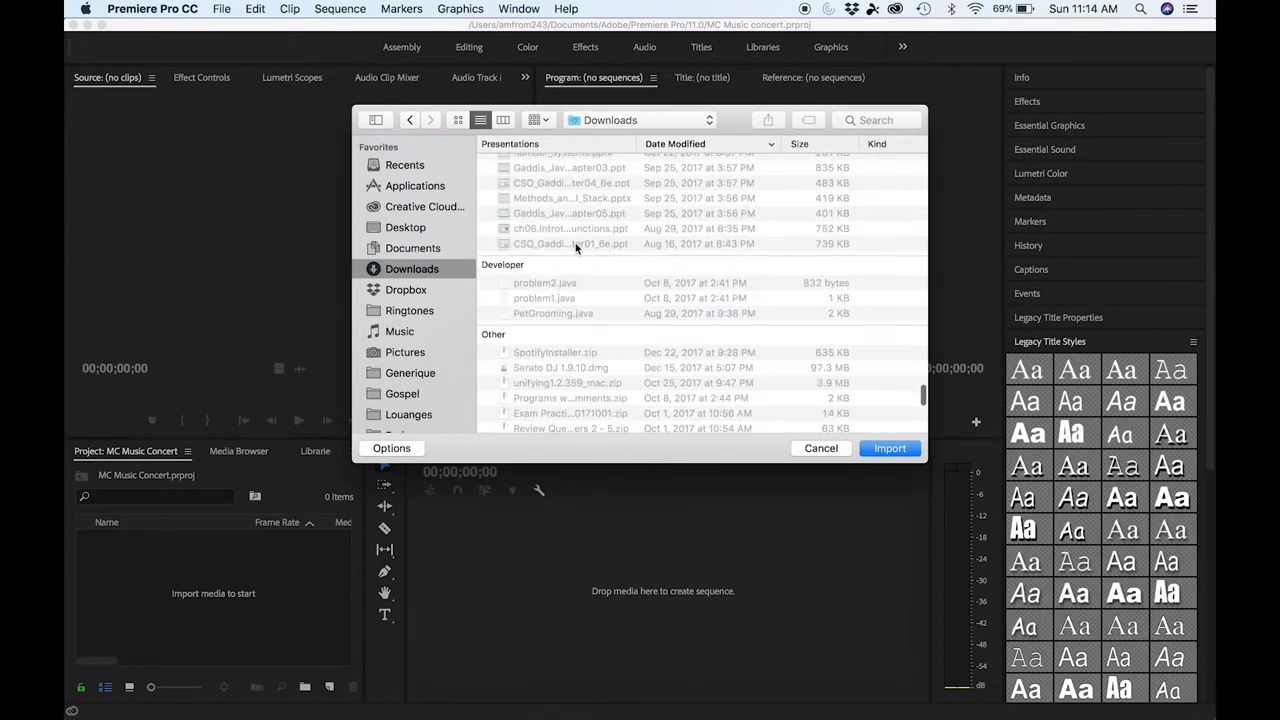
{"action": "scroll", "coordinate": [576, 249], "scroll_direction": "up", "scroll_amount": 3}
{"action": "scroll", "coordinate": [576, 248], "scroll_direction": "up", "scroll_amount": 3}
{"action": "scroll", "coordinate": [576, 248], "scroll_direction": "up", "scroll_amount": 2}
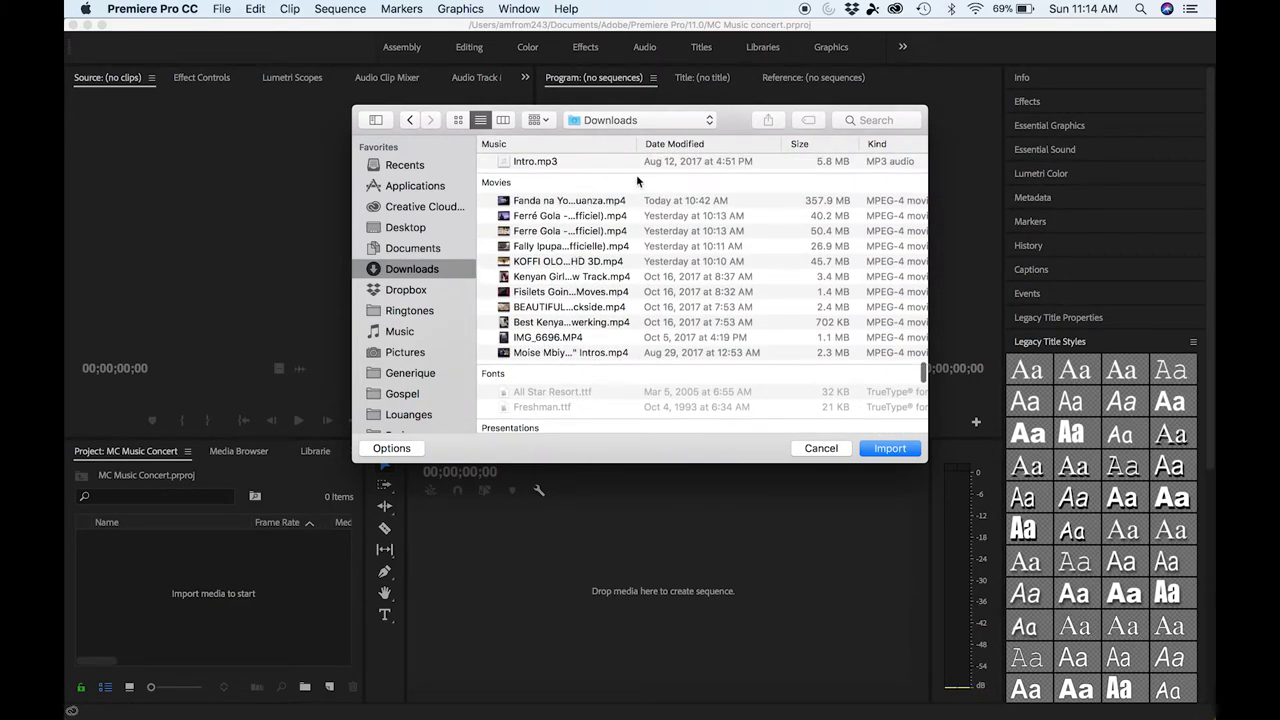
Widen the Name column, select the Fanda na Yo .mp4 clip and import it.
{"action": "left_click_drag", "start_coordinate": [640, 143], "coordinate": [791, 183]}
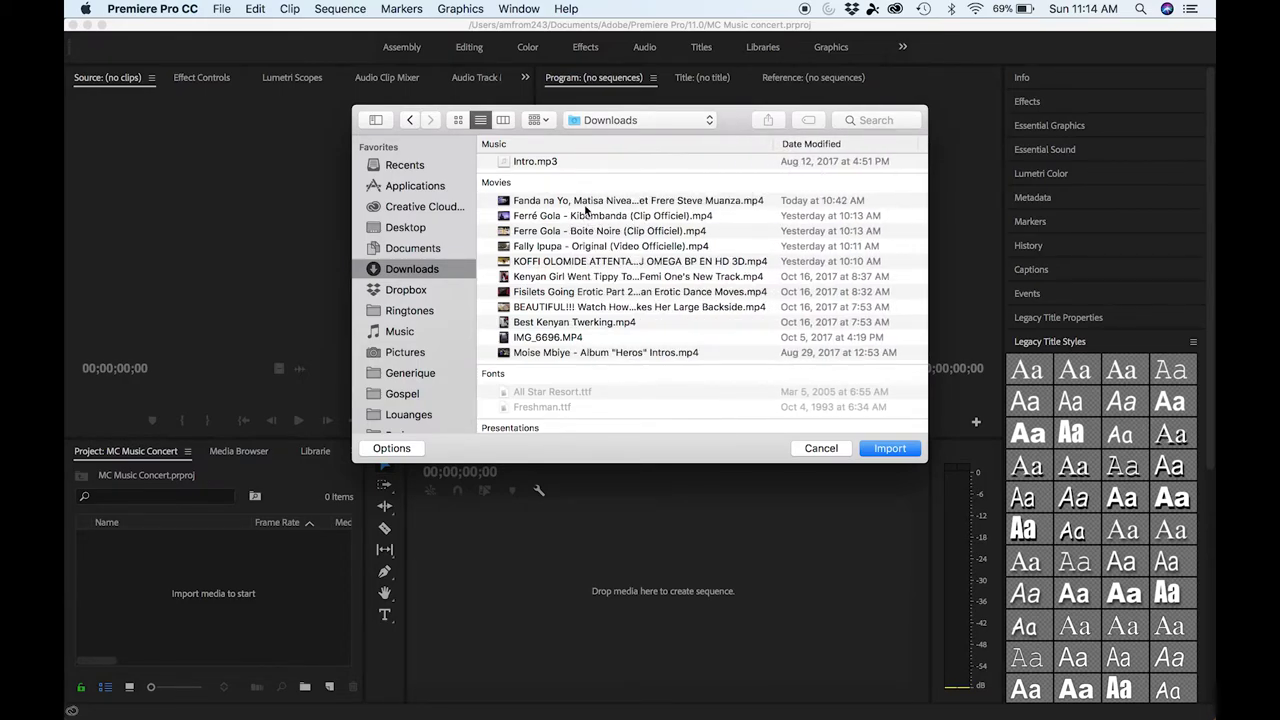
{"action": "left_click", "coordinate": [592, 205]}
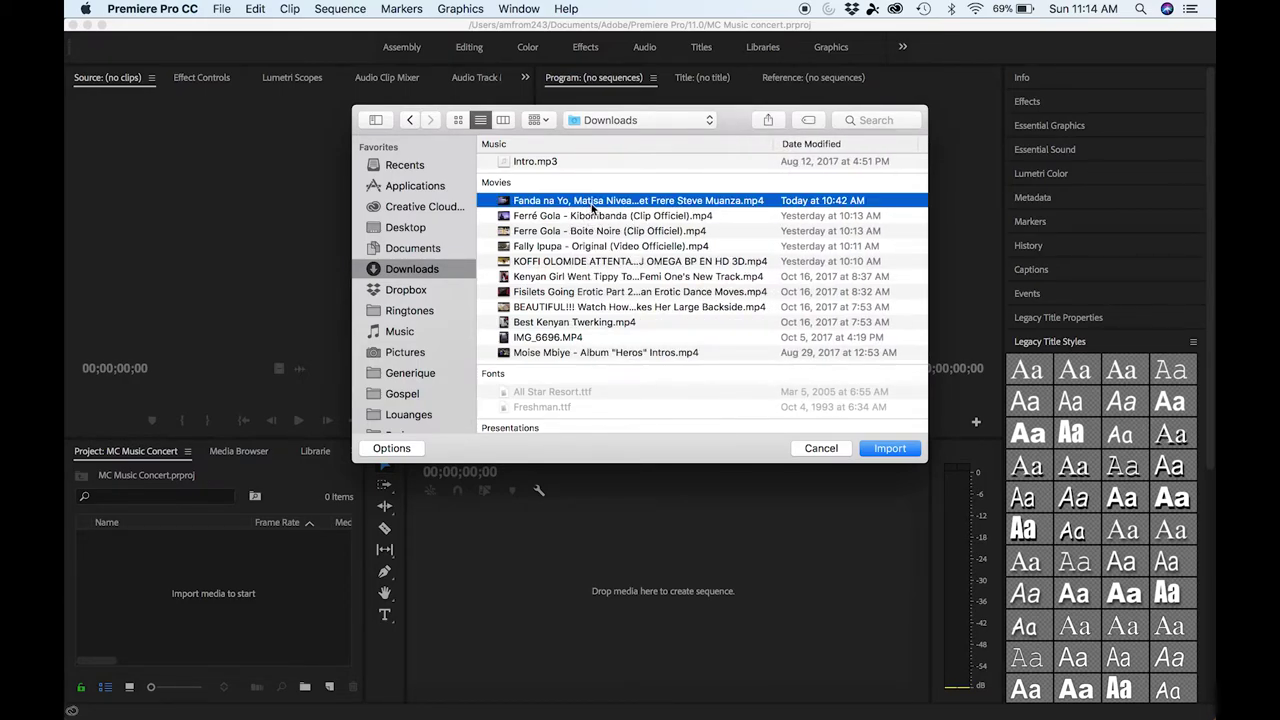
{"action": "left_click", "coordinate": [887, 452]}
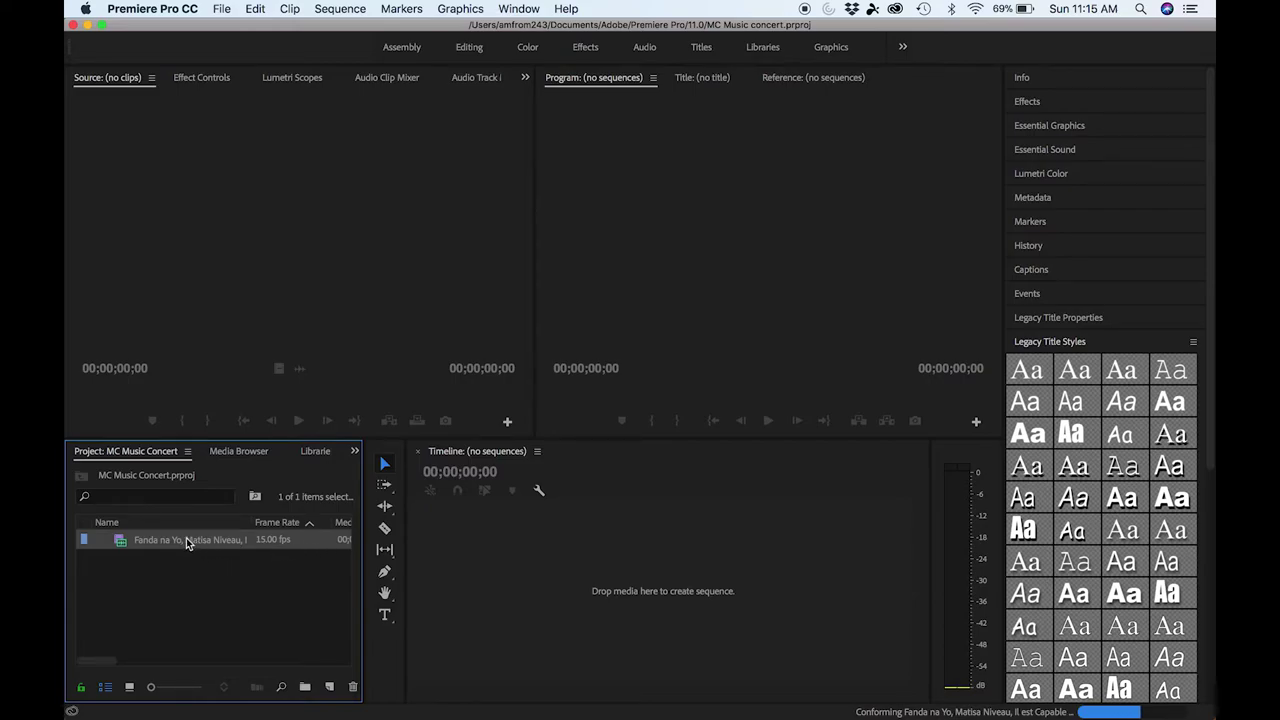
Drag the Fanda na Yo clip into the Timeline as a new sequence and play its first seconds.
{"action": "left_click_drag", "start_coordinate": [197, 545], "coordinate": [460, 588]}
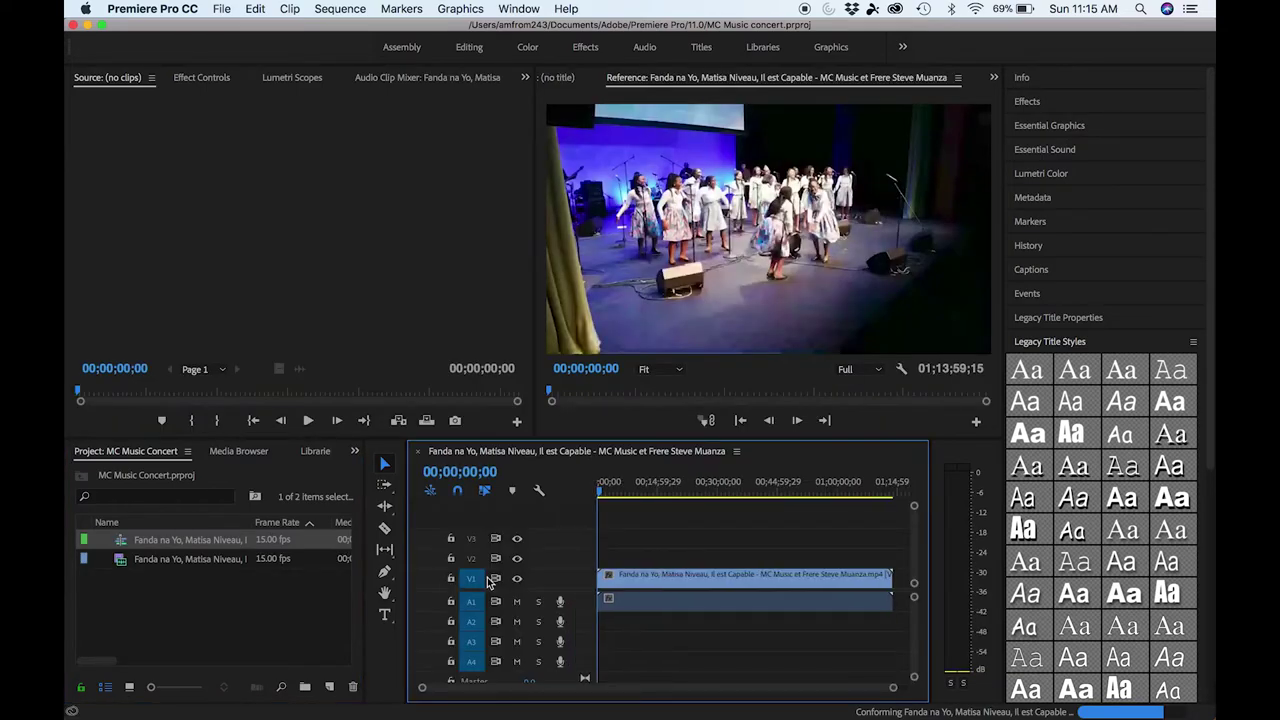
{"action": "key", "text": "space"}
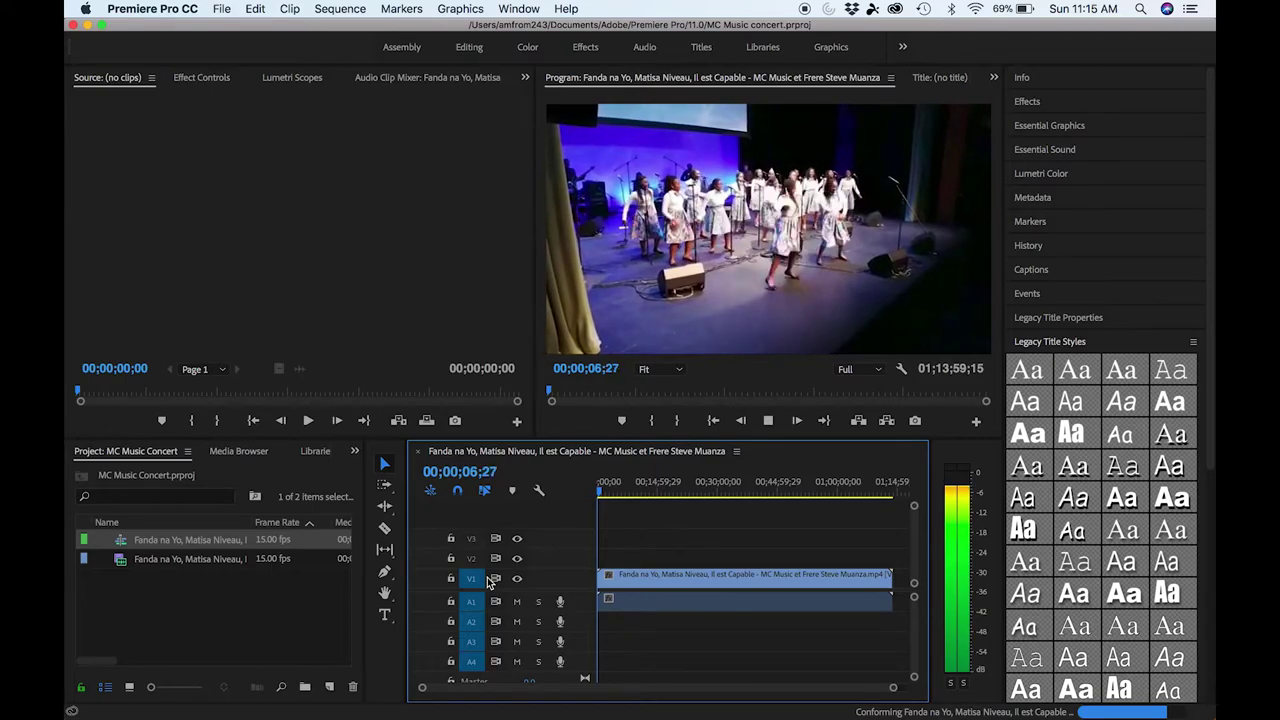
{"action": "key", "text": "space"}
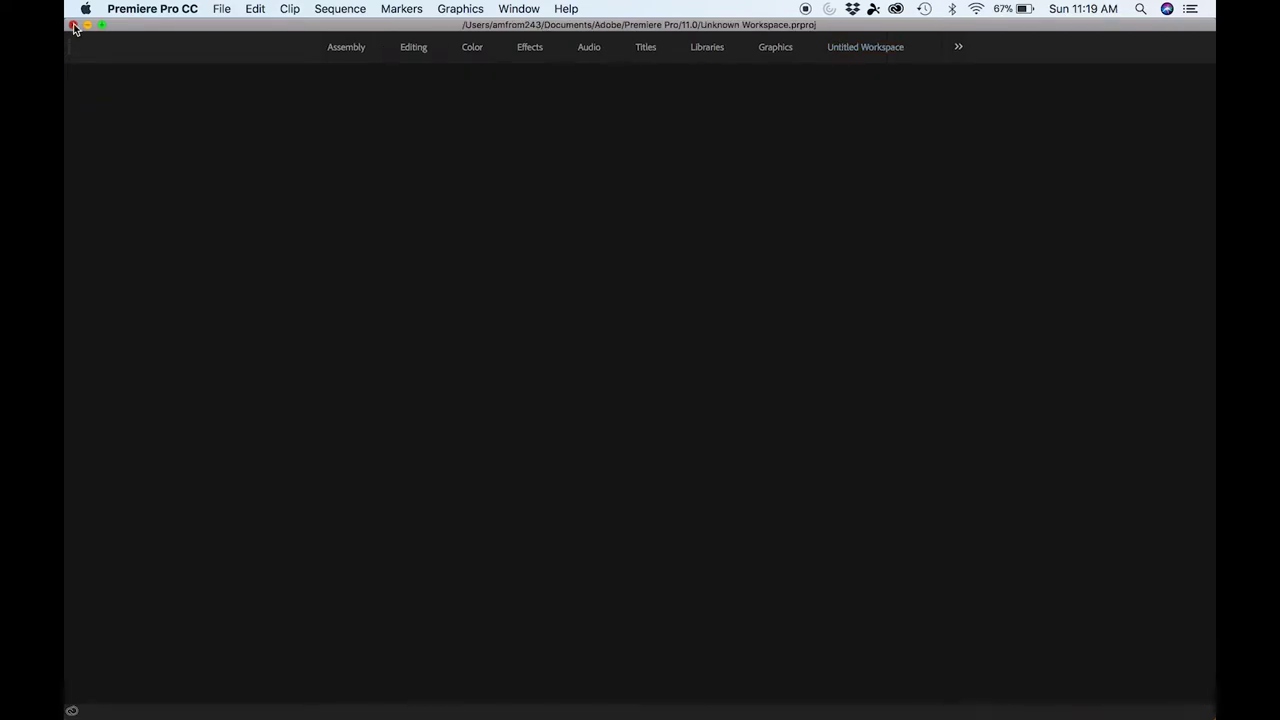
Close the Unknown Workspace project window and relaunch Premiere Pro from the Dock.
{"action": "left_click", "coordinate": [73, 27]}
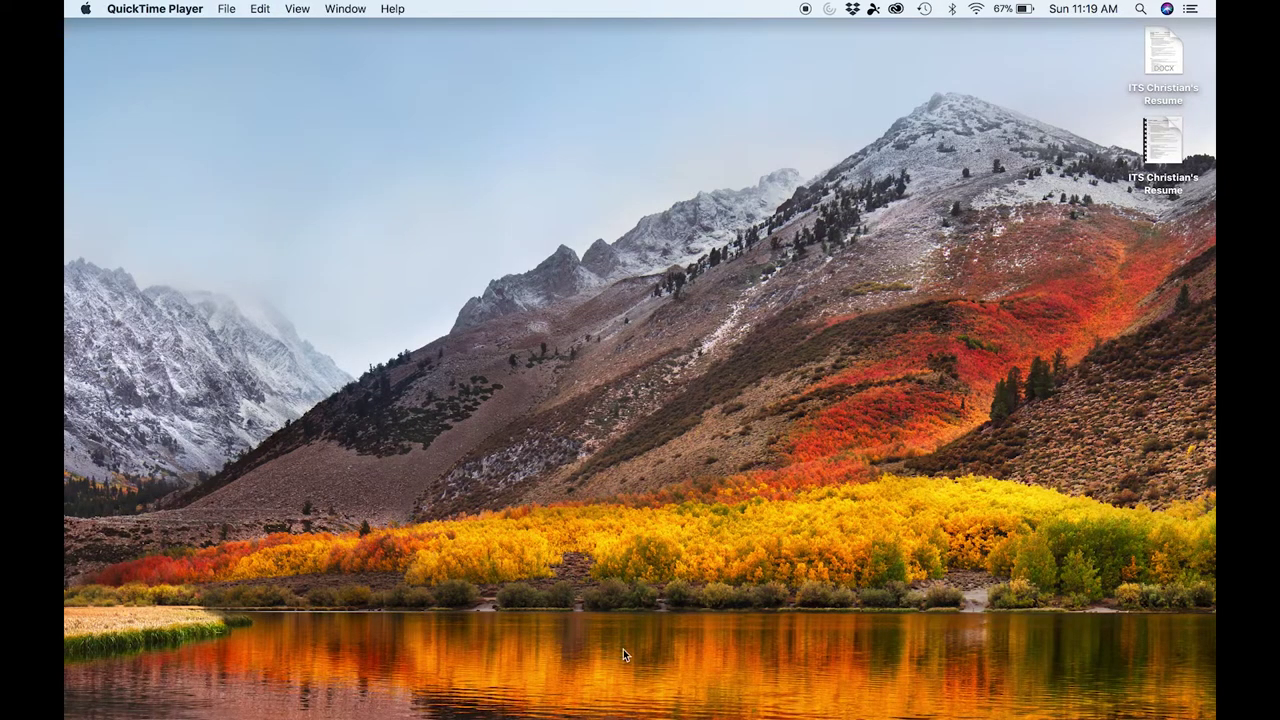
{"action": "left_click", "coordinate": [731, 708]}
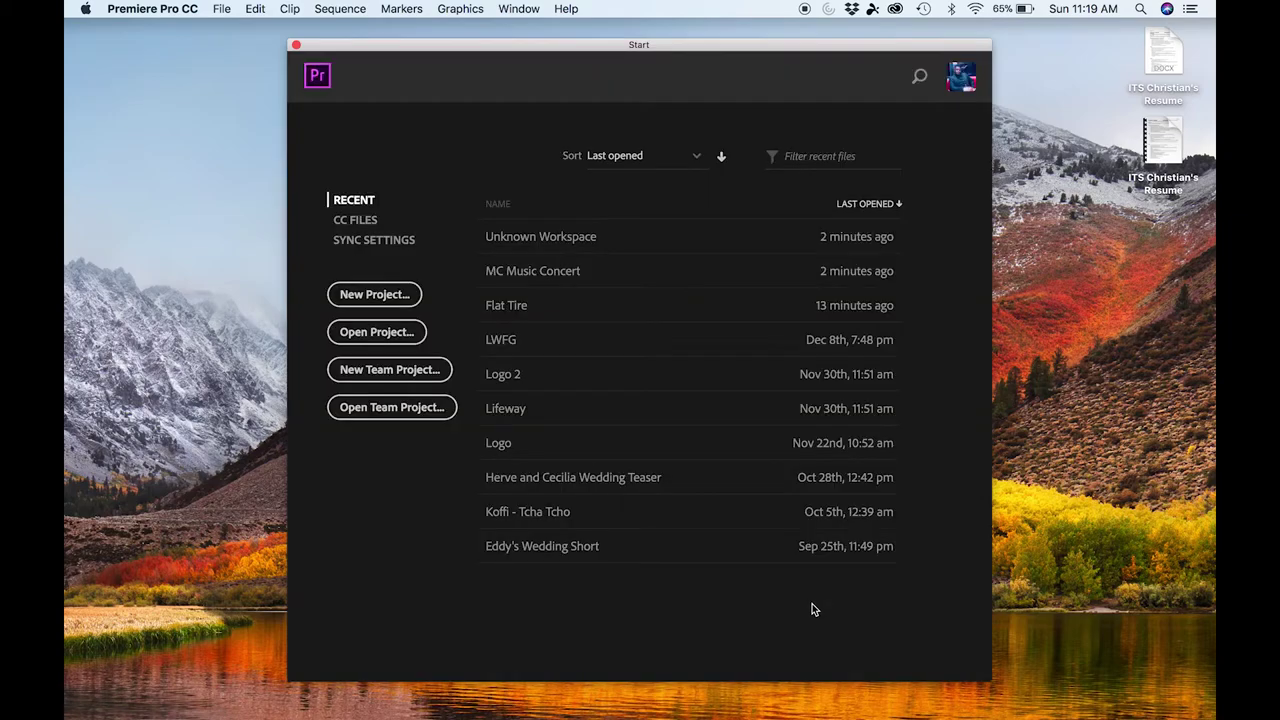
Start a project named 'Fixing Unknown Workspace Error' with location Premiere Pro/12.0 and confirm it.
{"action": "left_click", "coordinate": [375, 294]}
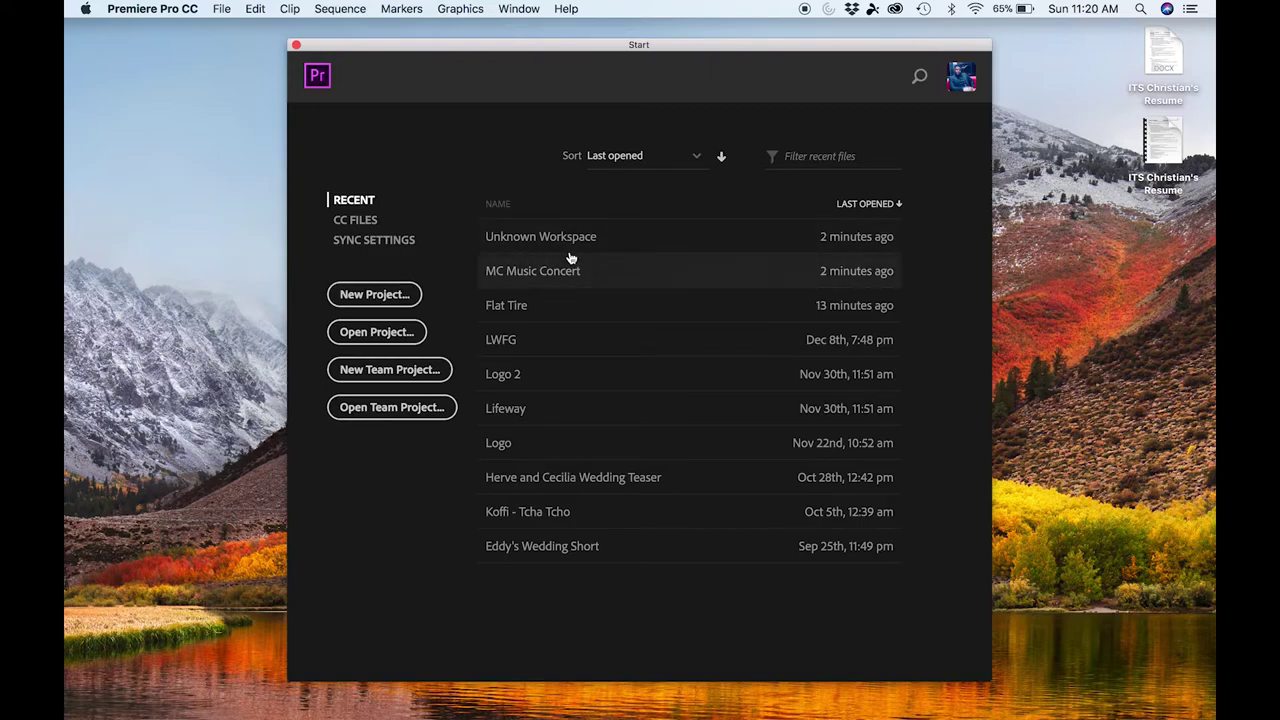
{"action": "left_click", "coordinate": [397, 294]}
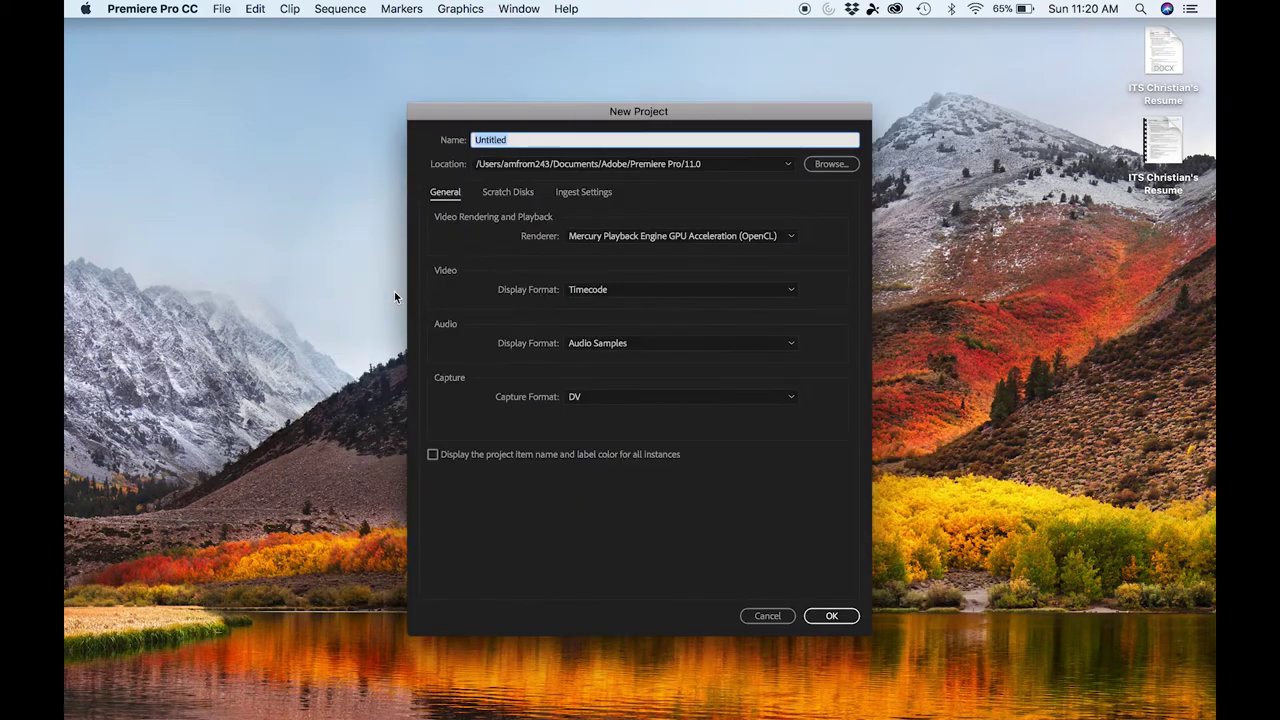
{"action": "type", "text": "Fixing"}
{"action": "type", "text": " Unkno"}
{"action": "type", "text": "wn Wo"}
{"action": "type", "text": "rkspace "}
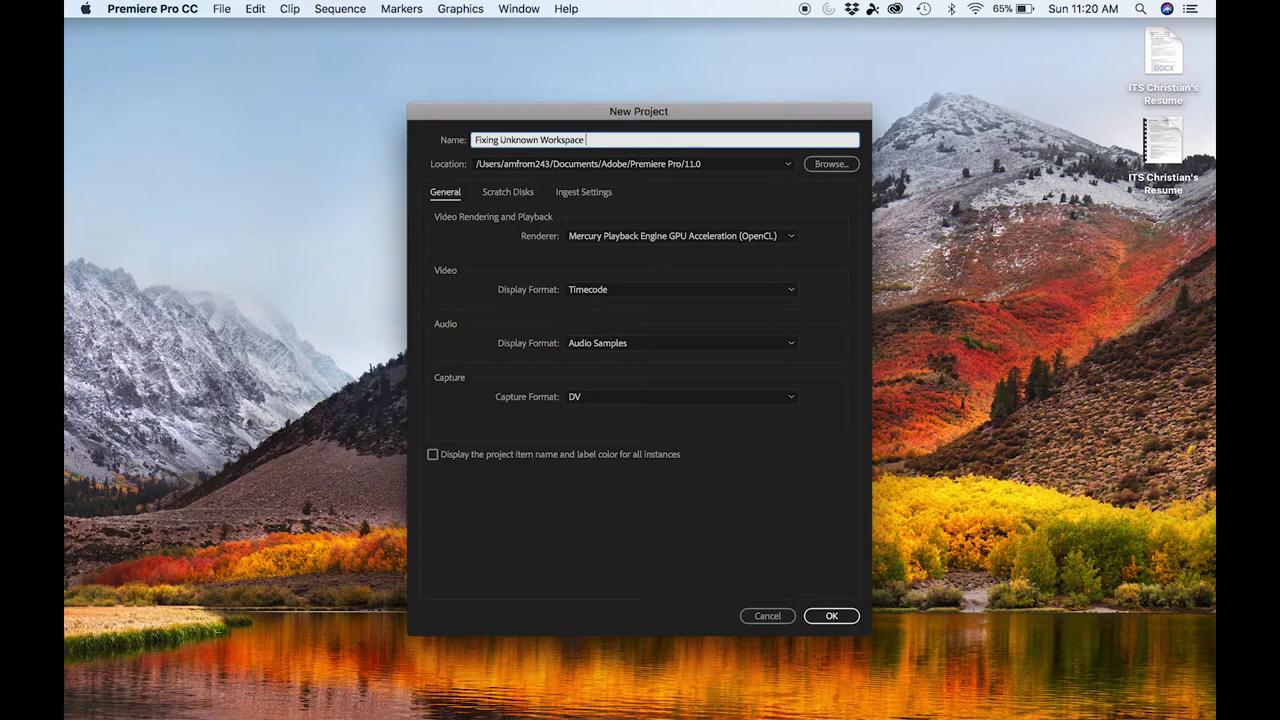
{"action": "type", "text": "Erro"}
{"action": "type", "text": "r"}
{"action": "left_click", "coordinate": [766, 166]}
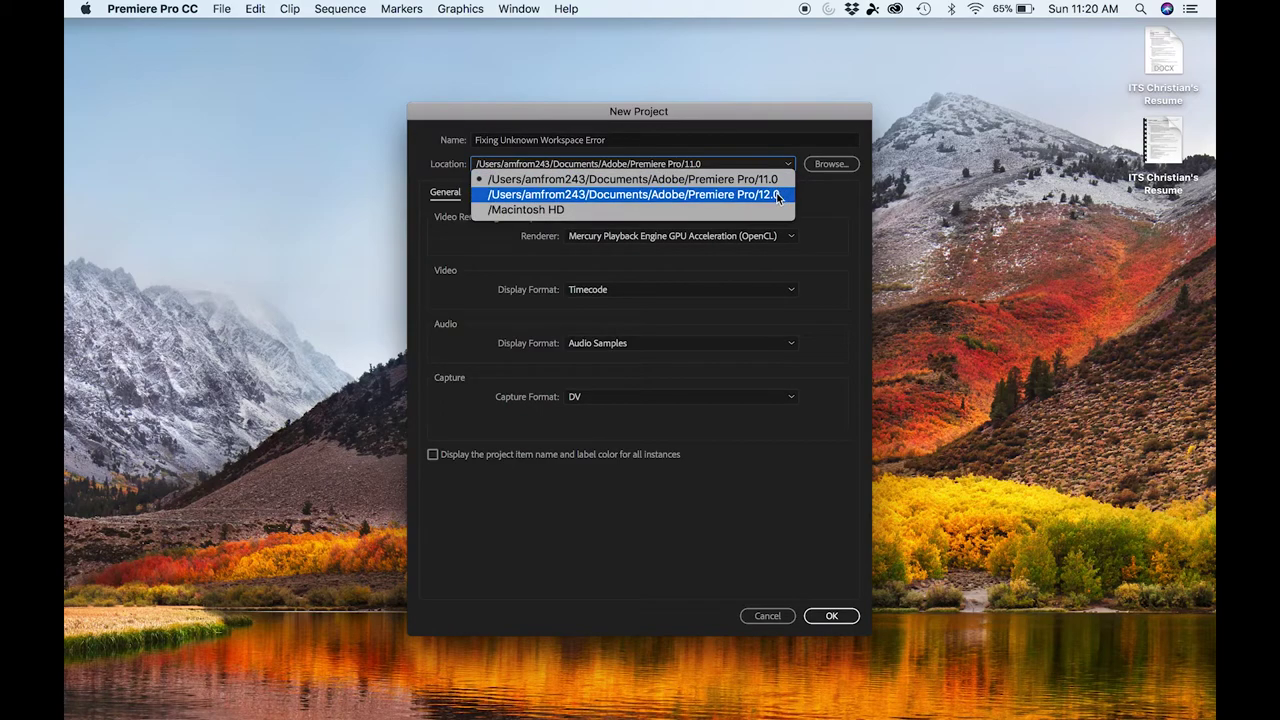
{"action": "left_click", "coordinate": [778, 196]}
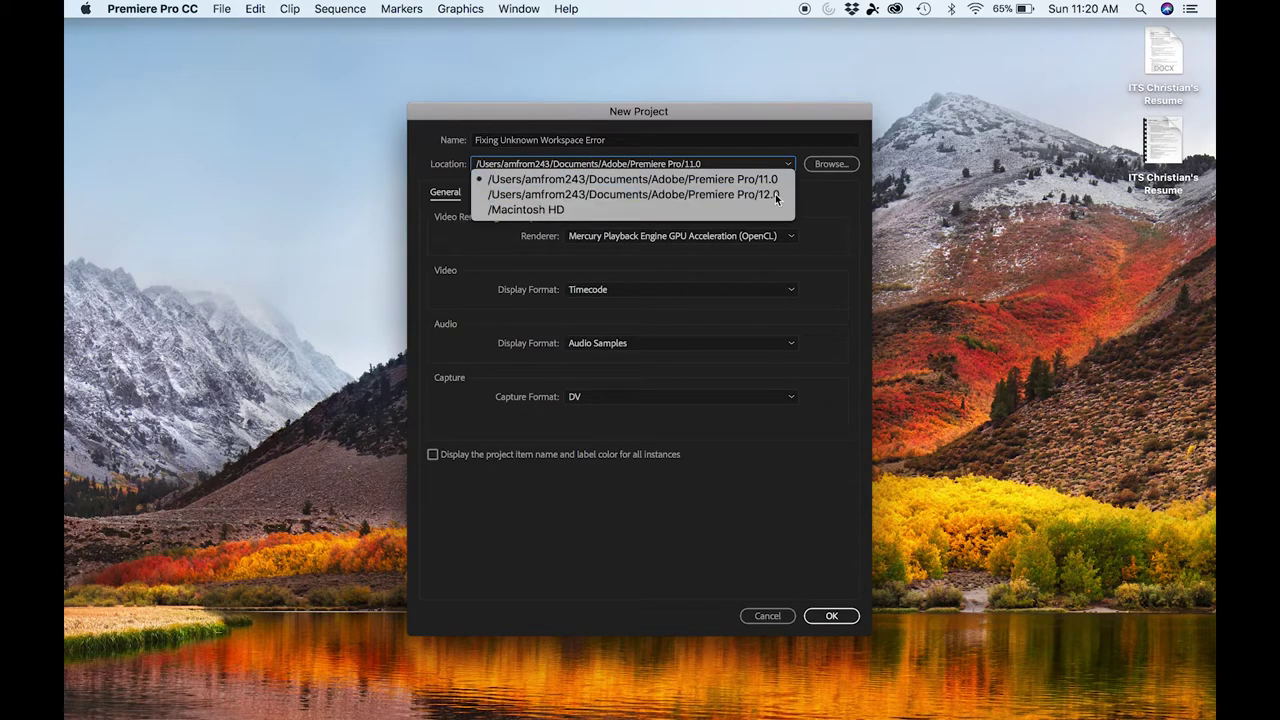
{"action": "left_click", "coordinate": [833, 618]}
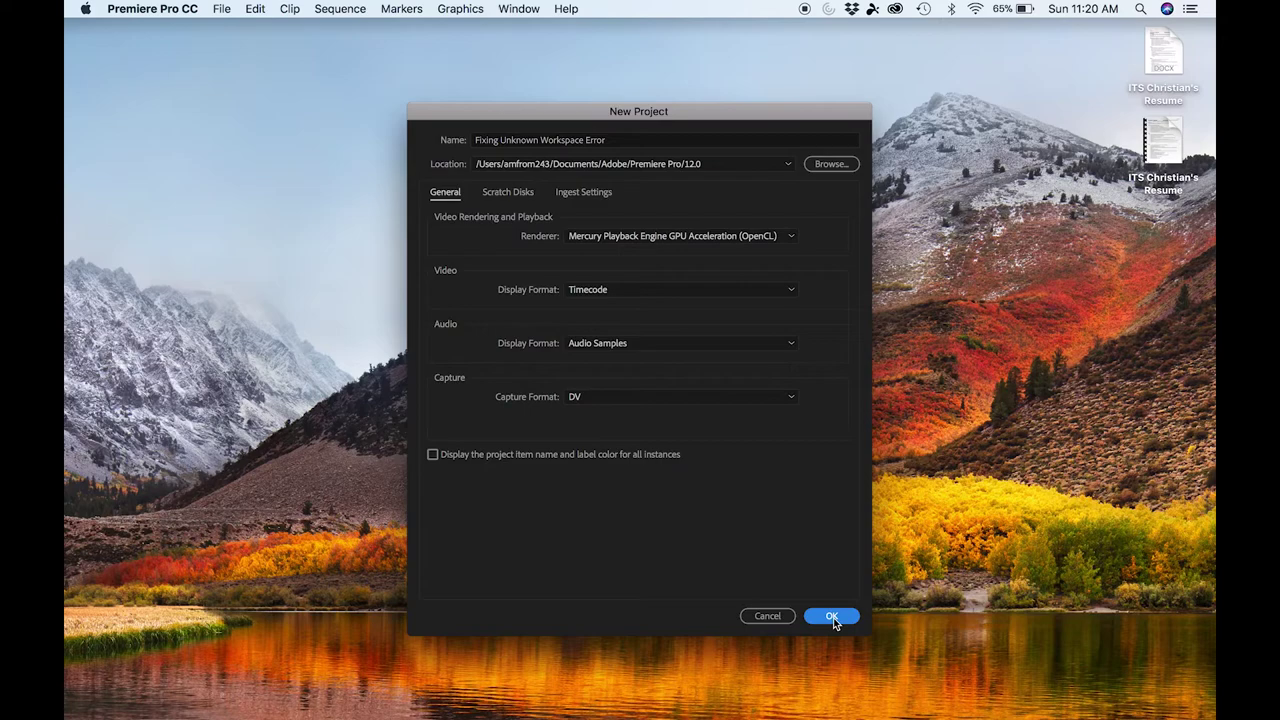